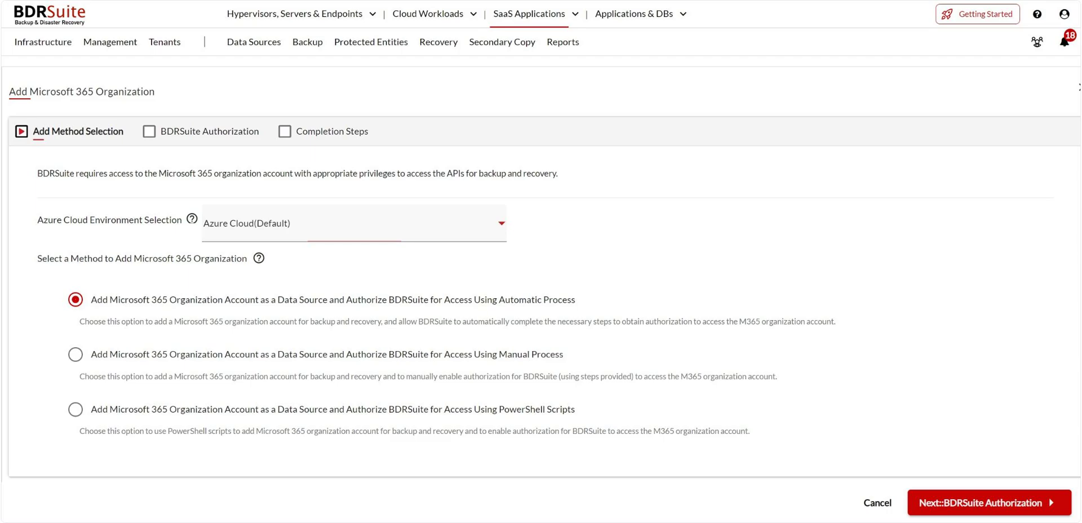
pyautogui.click(500, 222)
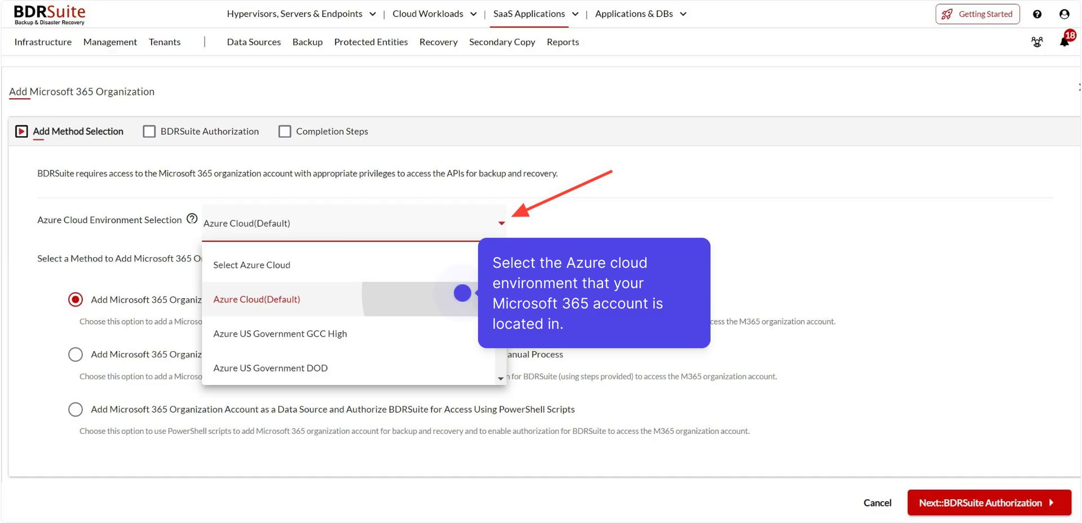
pyautogui.click(462, 293)
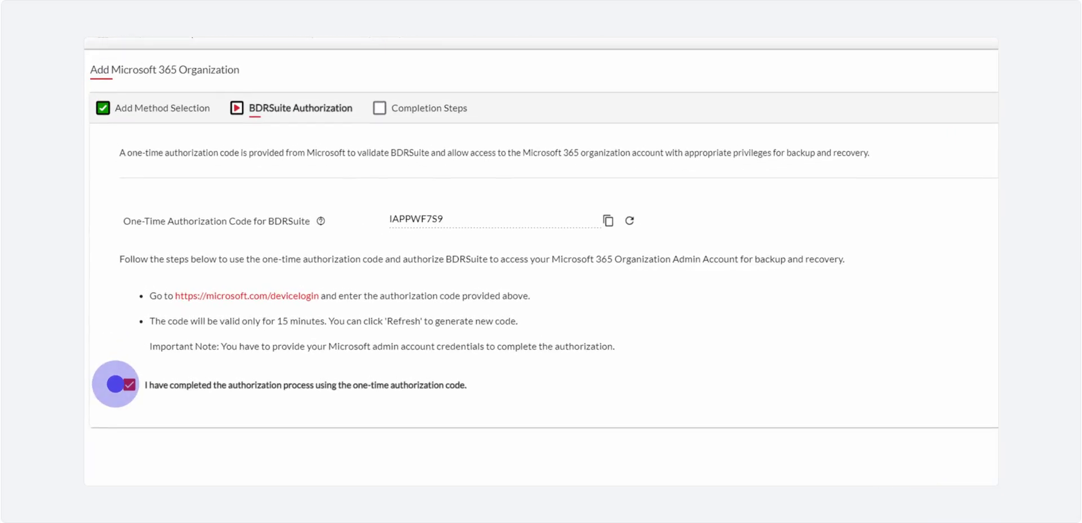
# - Confirm in BDRSuite that the one-time code authorization with Microsoft is complete
pyautogui.click(116, 385)
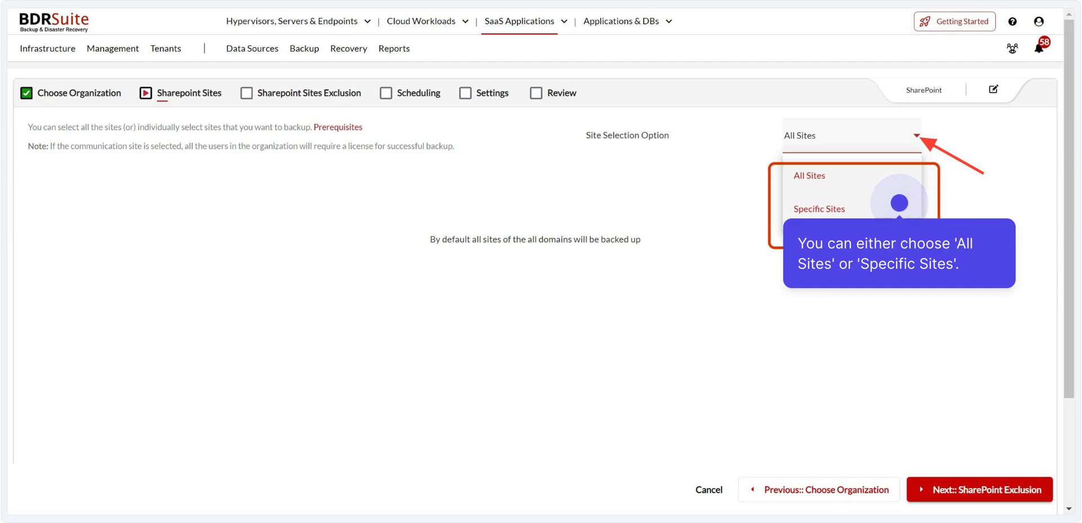
# - Set the site selection option to Specific Sites
pyautogui.click(899, 202)
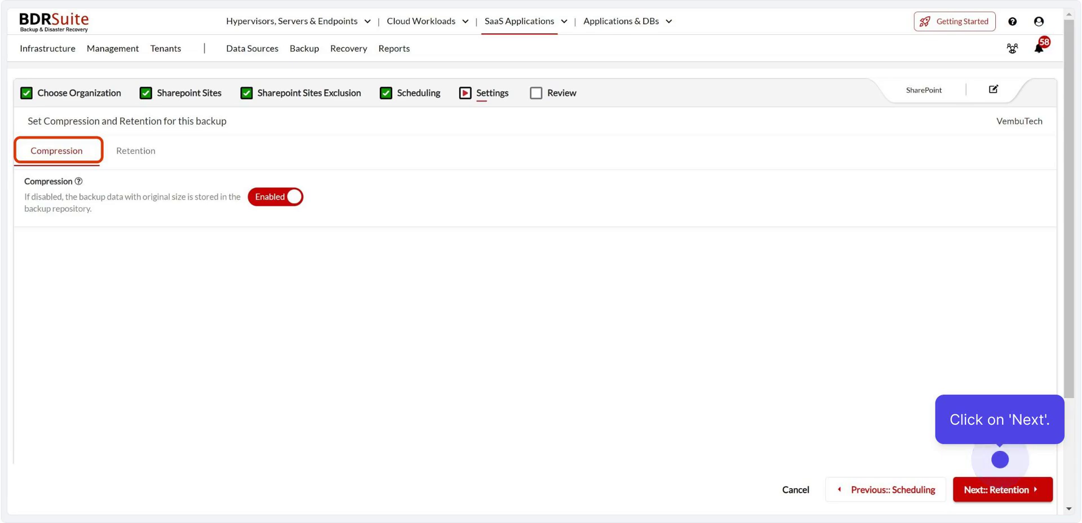
# - Advance from the scheduling step to the Retention settings
pyautogui.click(1002, 489)
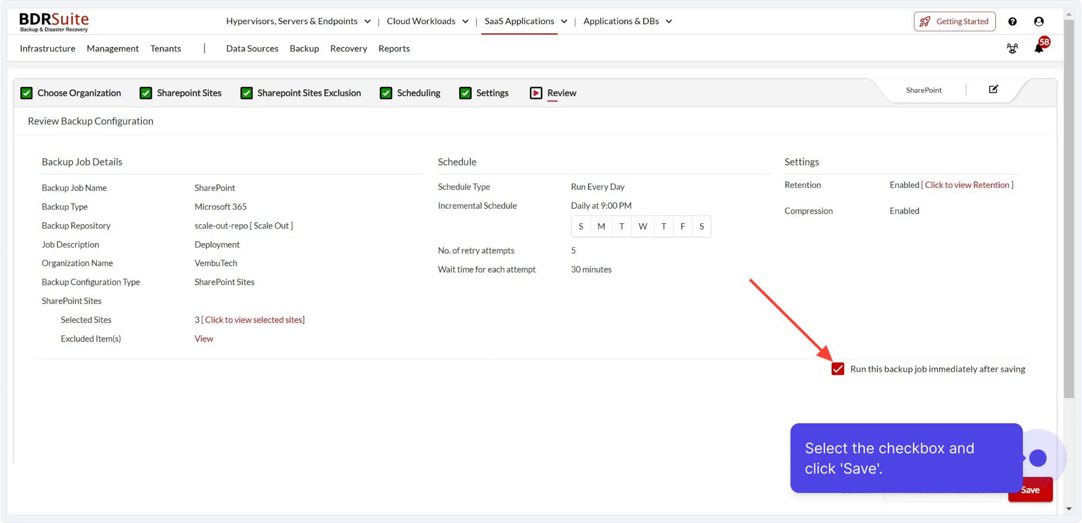
# - Save the SharePoint backup job, confirm the save, and view its progress
pyautogui.click(1037, 457)
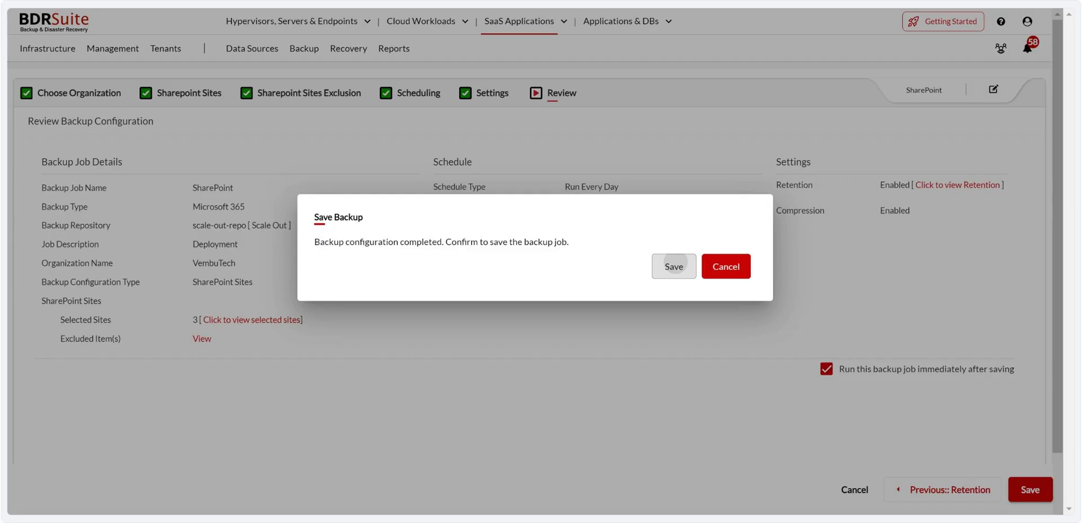
pyautogui.click(674, 266)
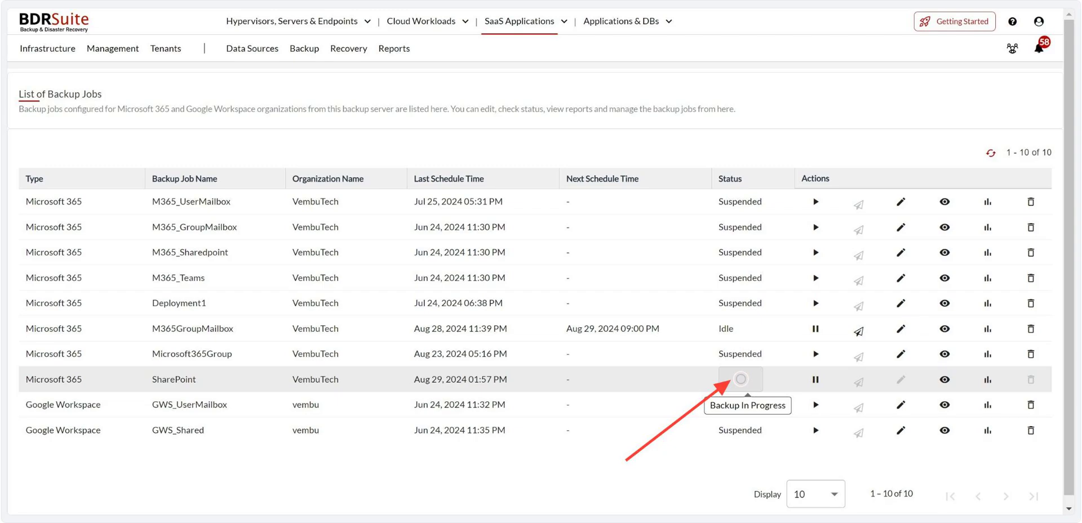
pyautogui.click(740, 379)
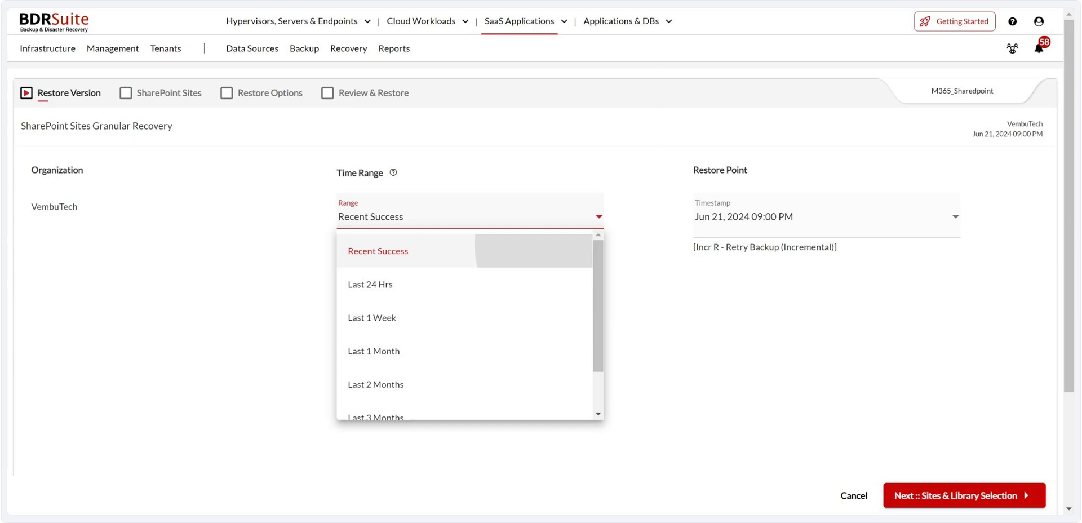
# - Keep the Jun 21, 2024 9:00 PM restore point and continue to Sites & Library Selection
pyautogui.click(861, 217)
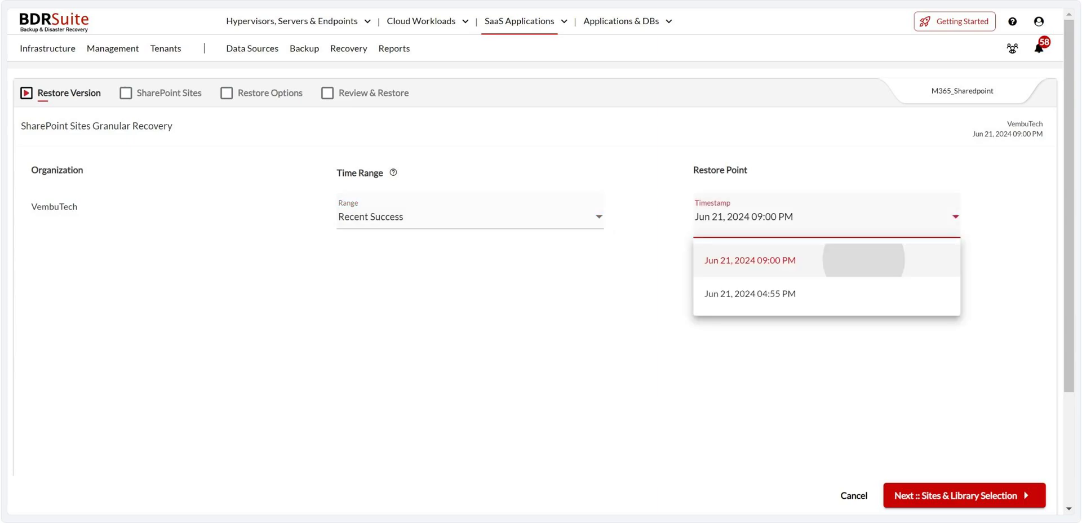
pyautogui.click(863, 260)
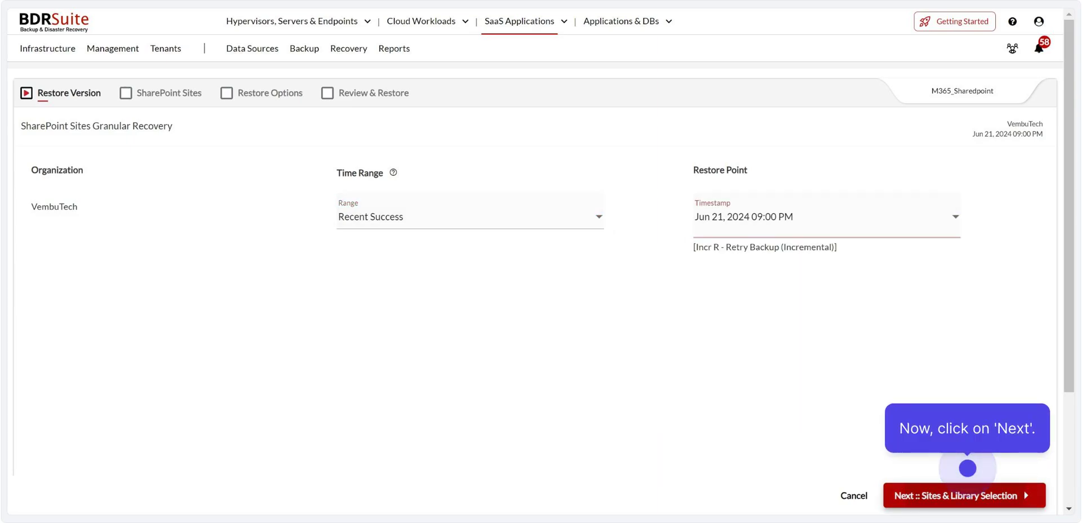
pyautogui.click(964, 493)
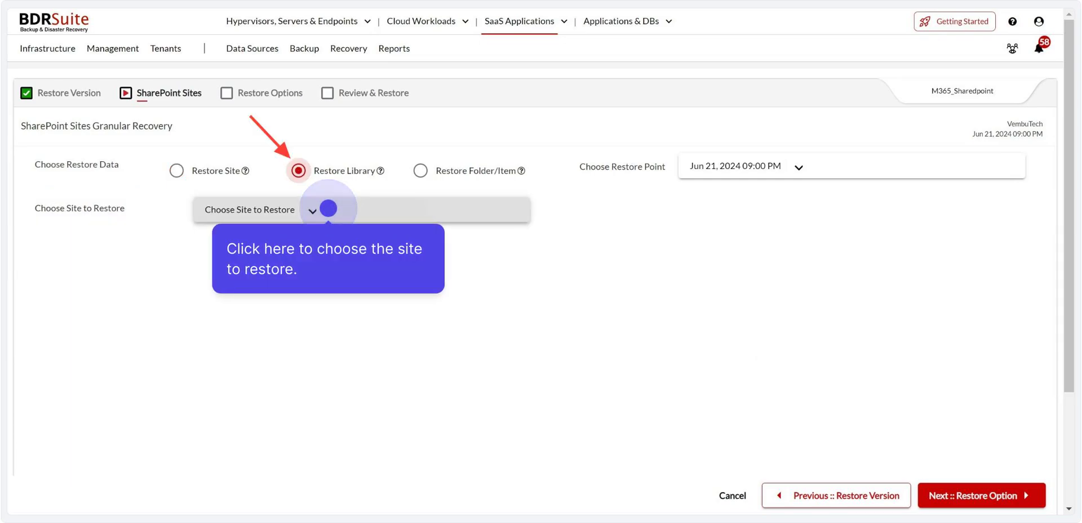
# - Pick the preethi site, then switch the restore type to Restore Folder/Item
pyautogui.click(328, 208)
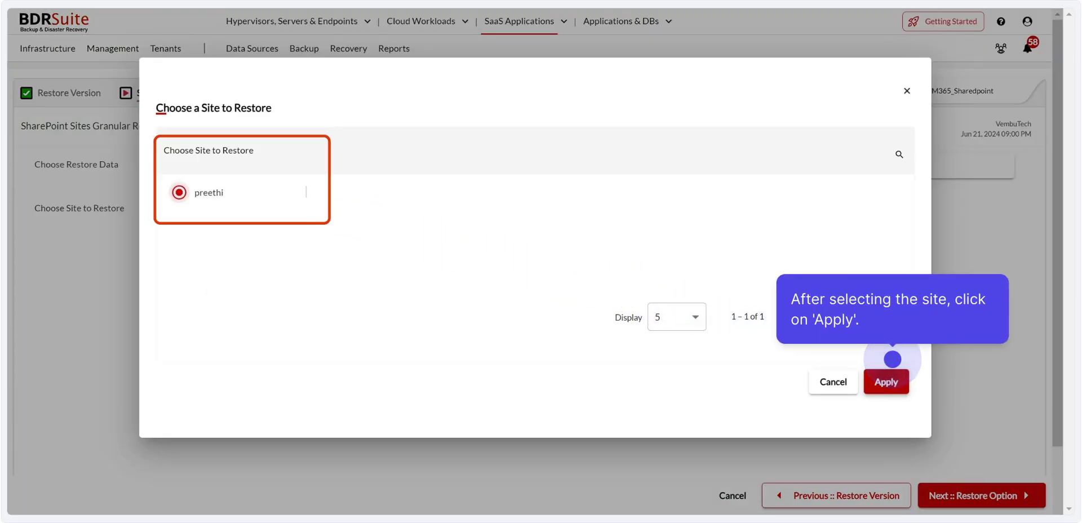
pyautogui.click(886, 381)
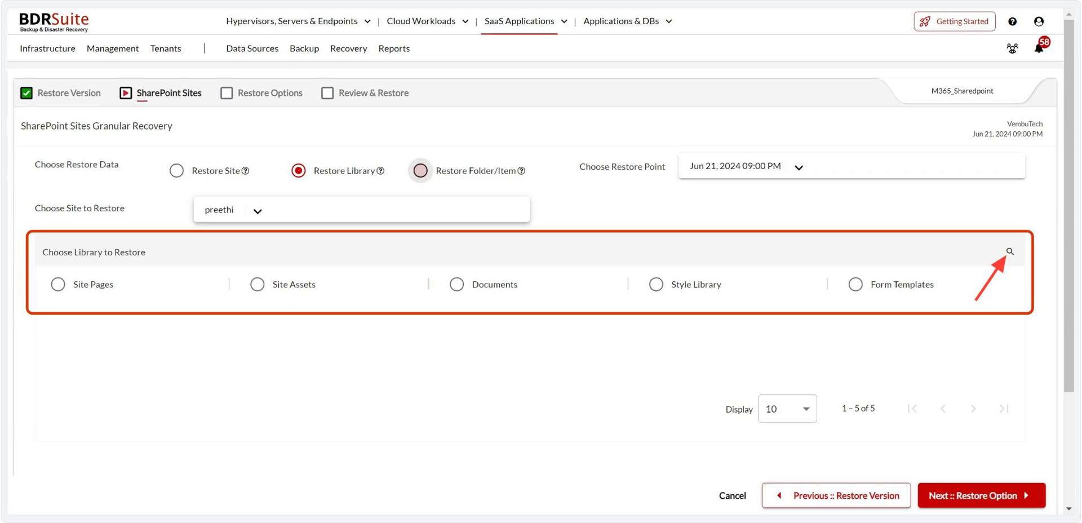
pyautogui.click(419, 170)
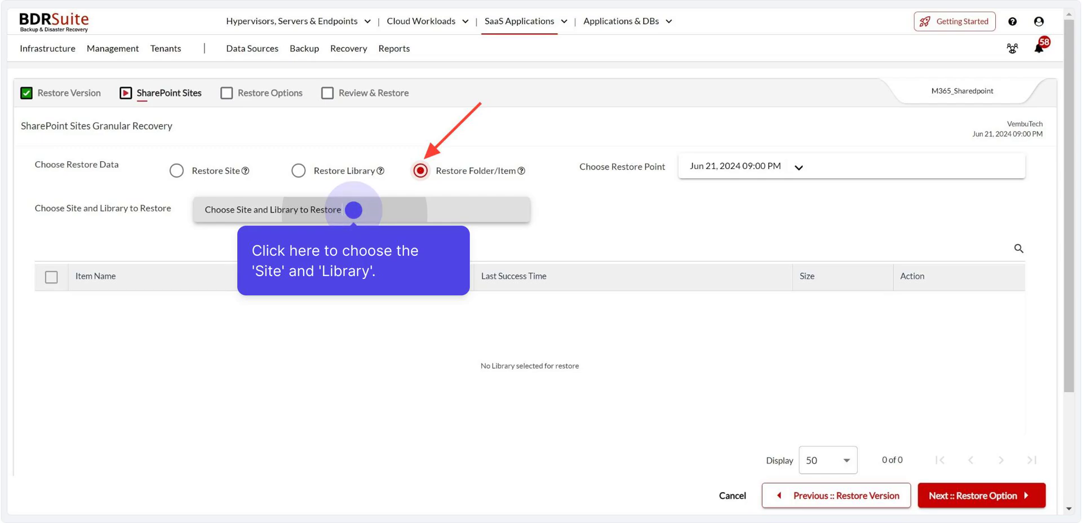
# - Open the site and library picker and move from site choice to library choice
pyautogui.click(353, 210)
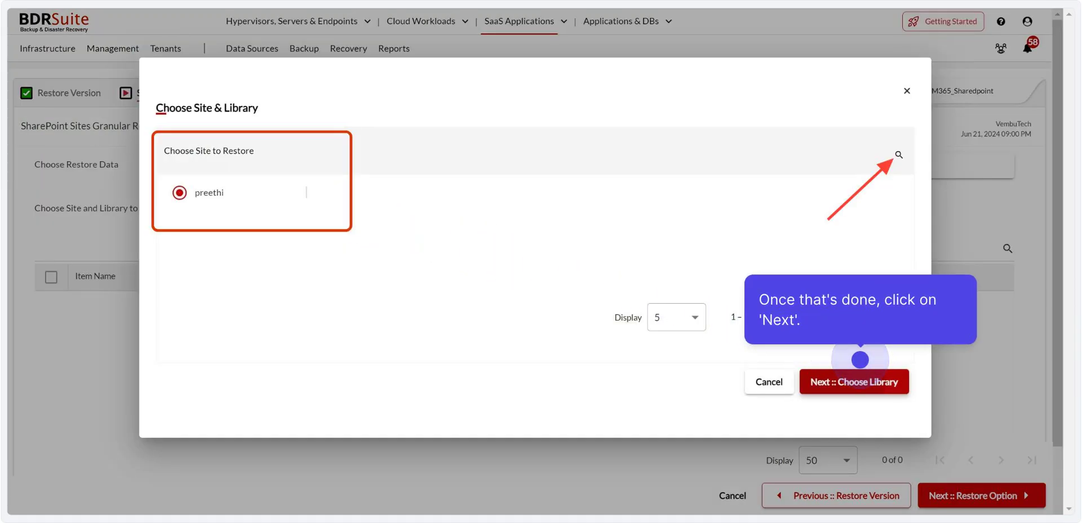
pyautogui.click(859, 359)
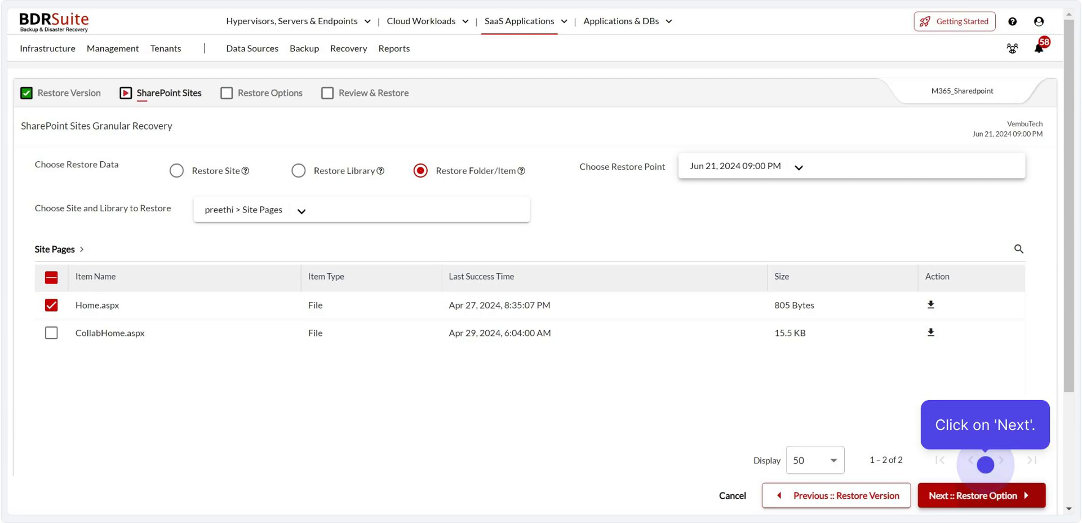
# - Continue to the restore options, targeting the original site and original library
pyautogui.click(985, 464)
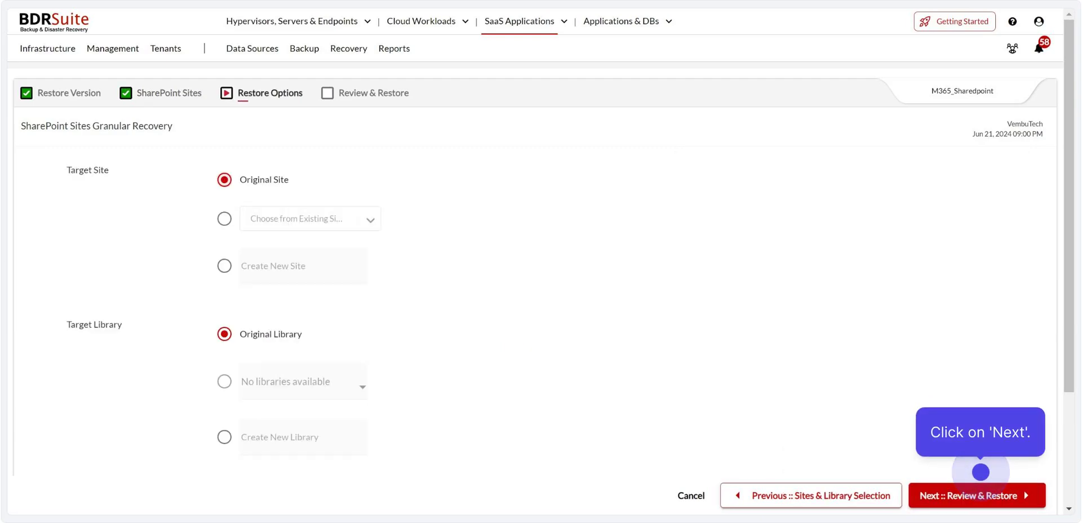